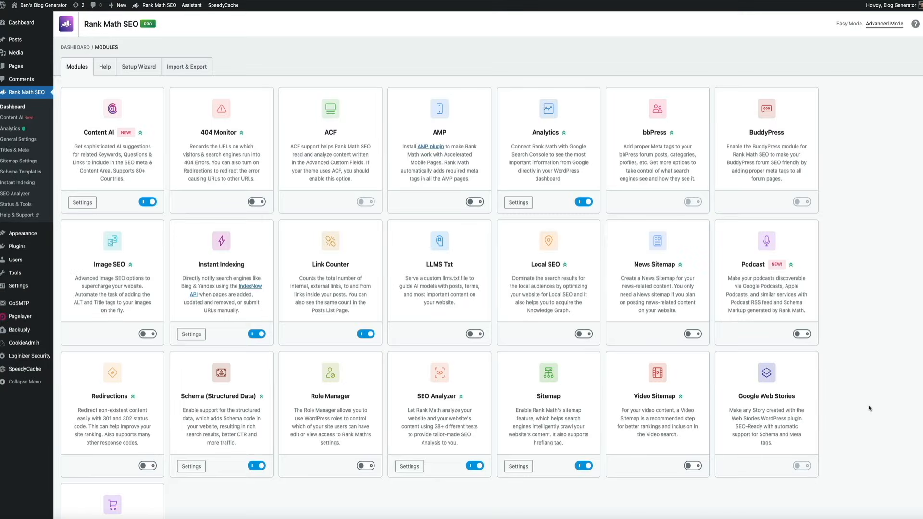
# Examine the Posts settings under Rank Math's Titles & Meta, including the default schema type, article type and remaining post options
pyautogui.scroll(-3, 862, 167)
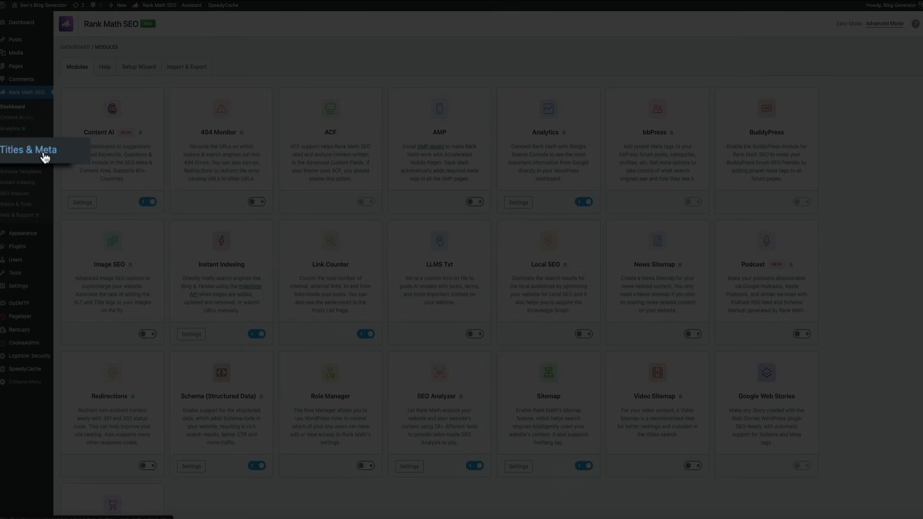
pyautogui.click(22, 152)
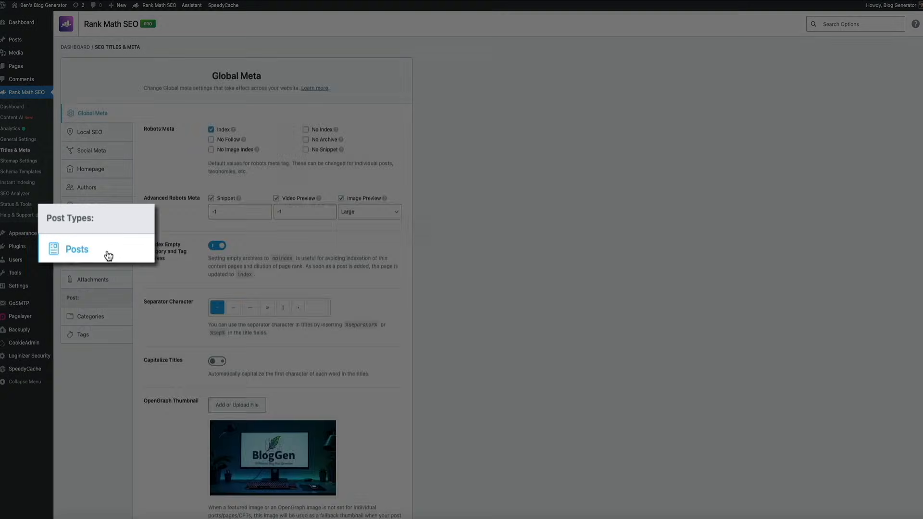
pyautogui.click(103, 246)
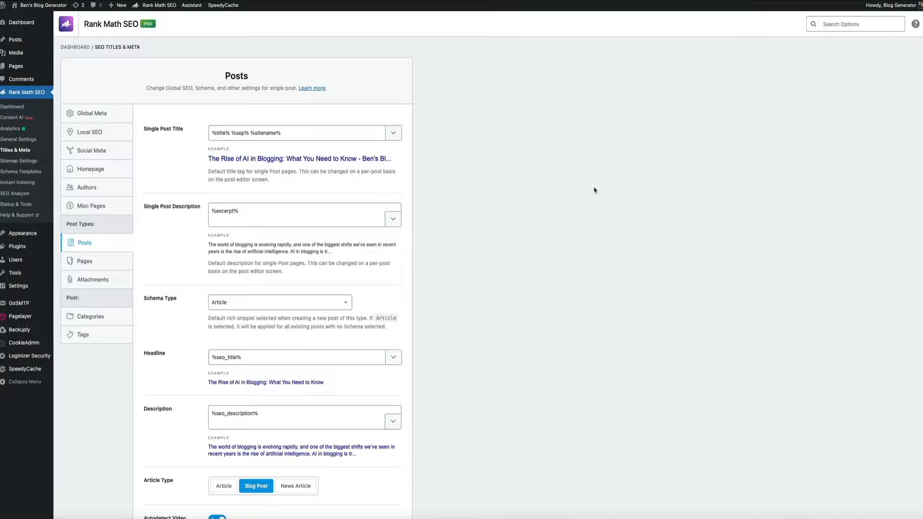
pyautogui.scroll(-10, 593, 190)
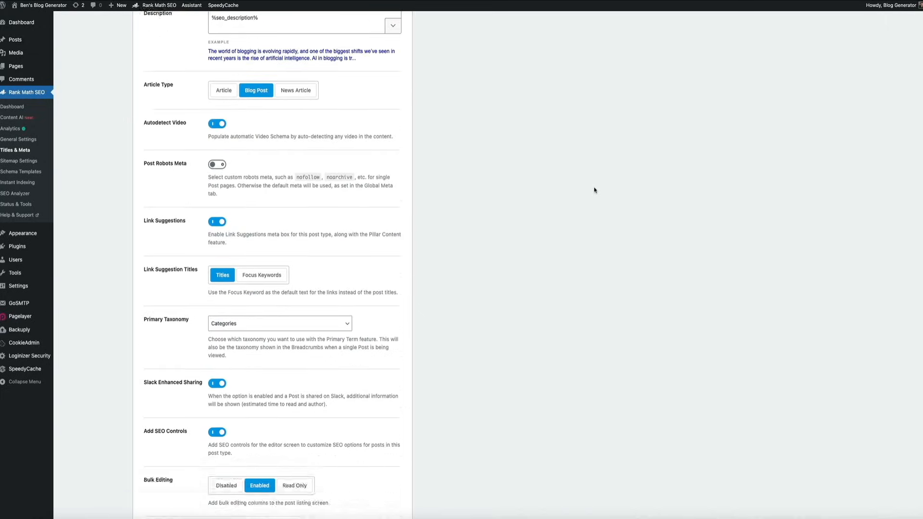
pyautogui.scroll(-4, 594, 190)
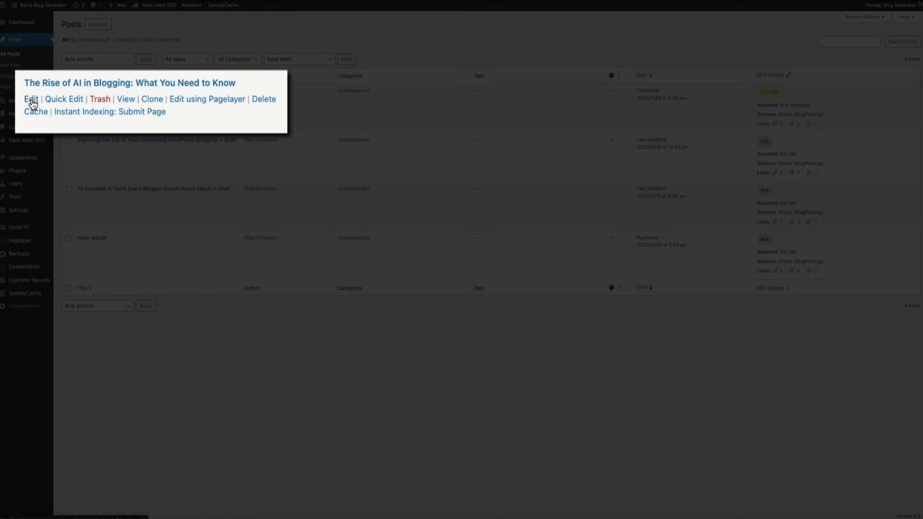
# Open the post "The Rise of AI in Blogging: What You Need to Know" for editing and bring up Rank Math's Schema Generator
pyautogui.click(32, 100)
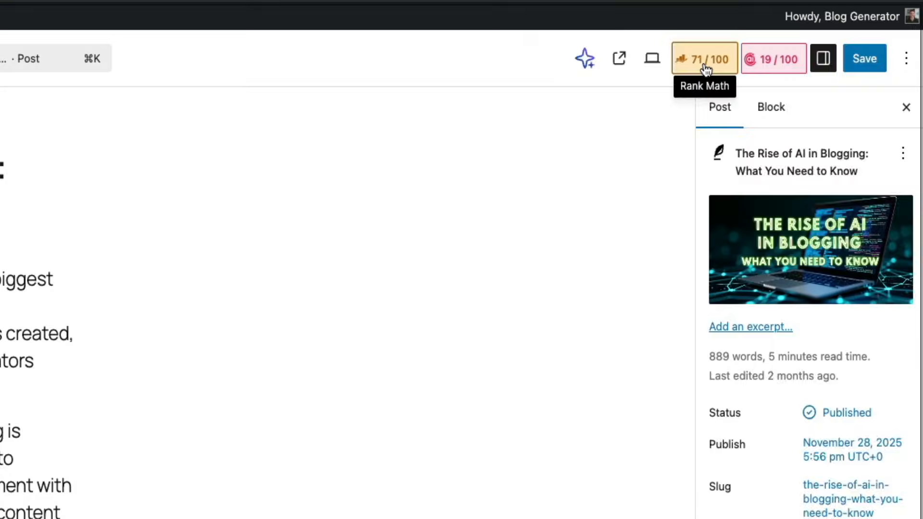
pyautogui.click(705, 69)
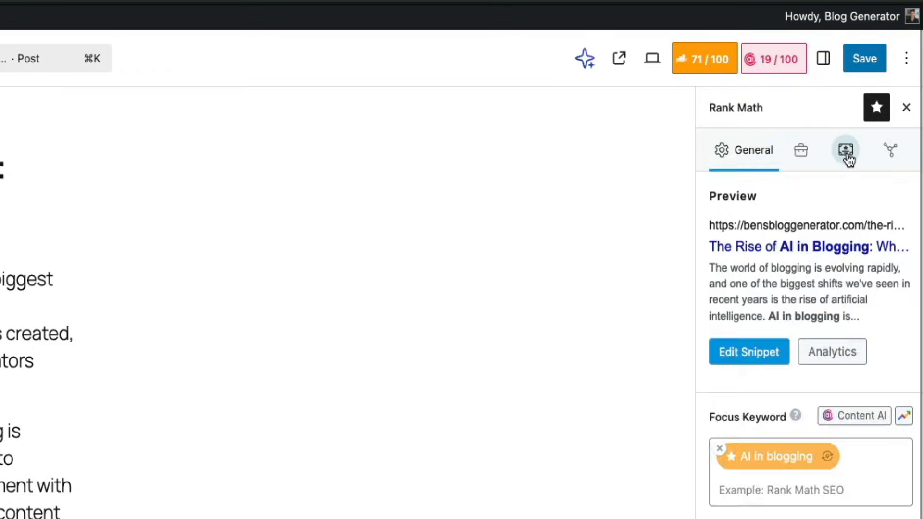
pyautogui.click(848, 159)
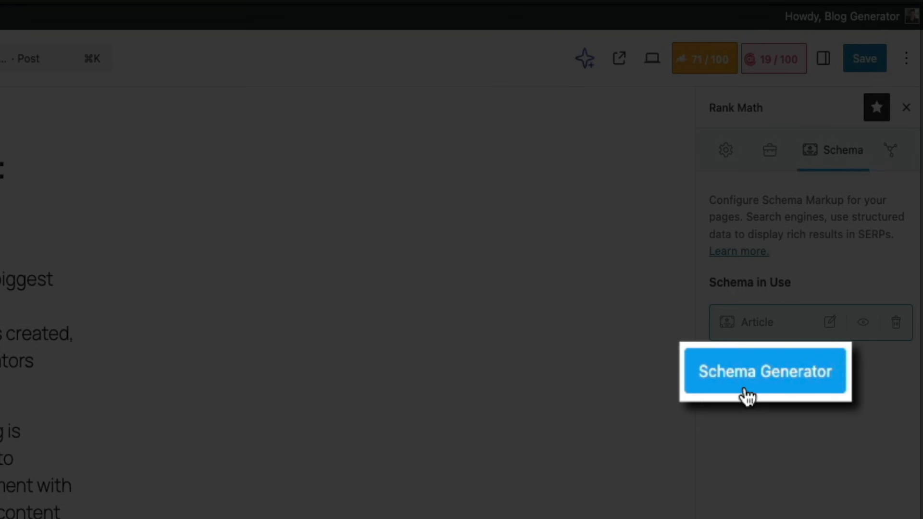
pyautogui.click(747, 395)
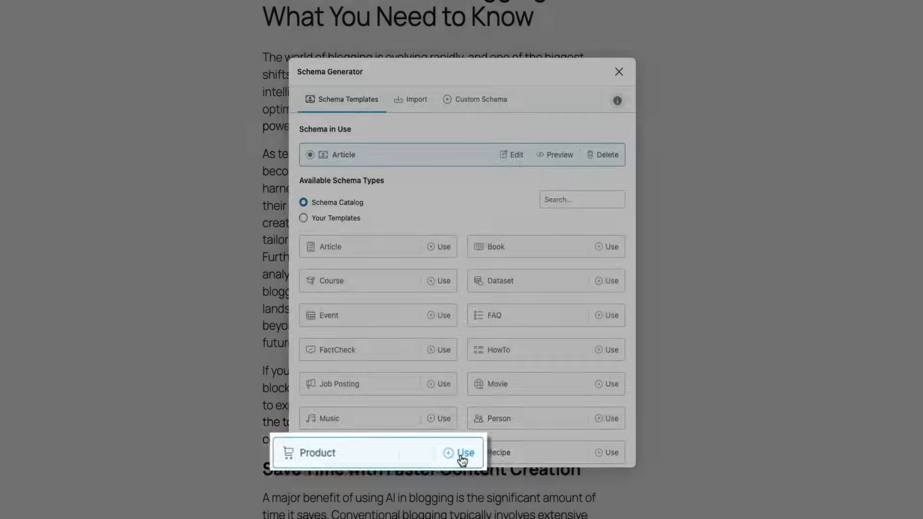
# Add a Product schema from the catalog, review its offer, rating, pros and cons fields, and save it for this post
pyautogui.click(440, 452)
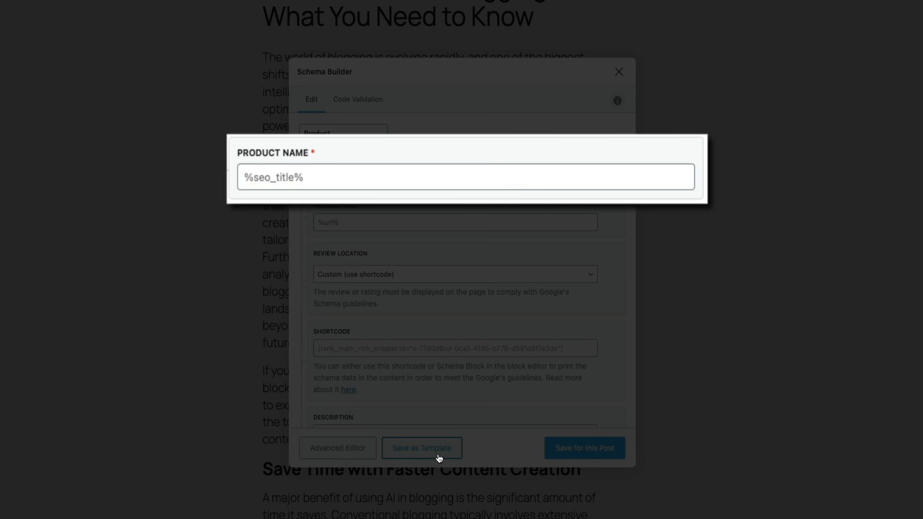
pyautogui.scroll(-8, 616, 267)
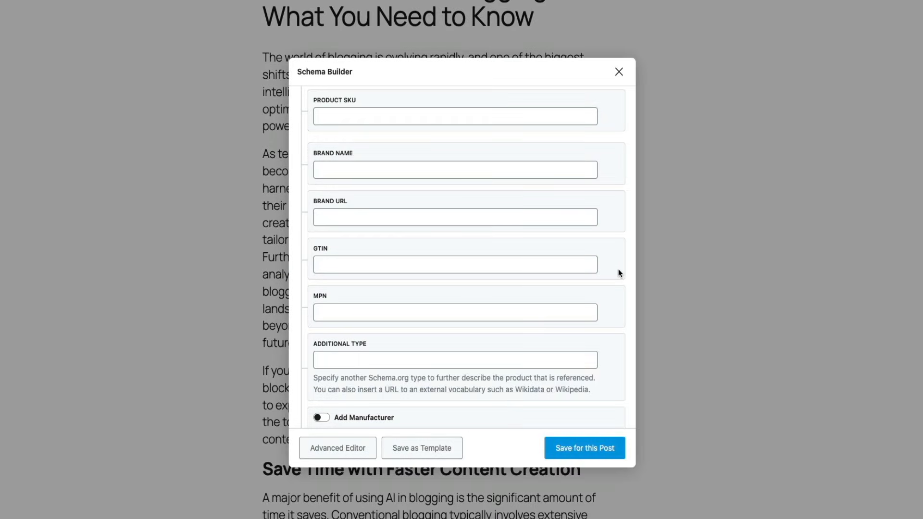
pyautogui.scroll(-6, 618, 270)
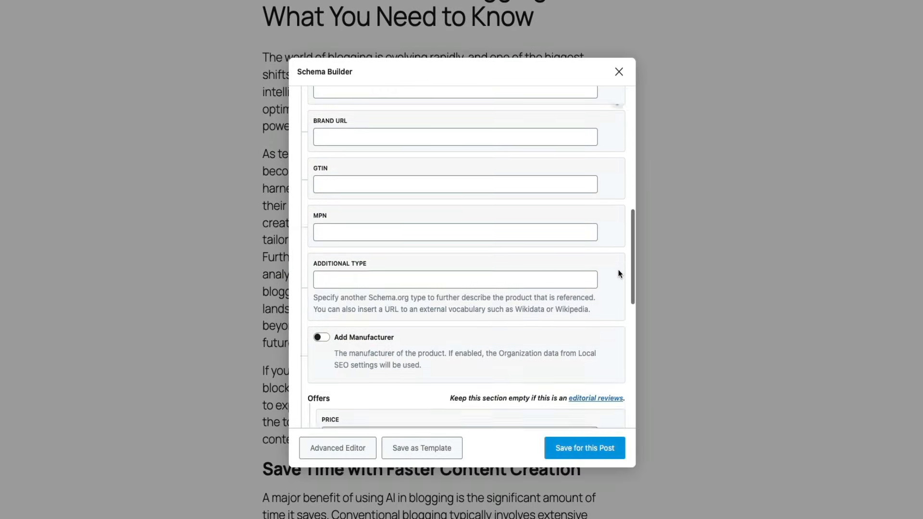
pyautogui.scroll(-4, 619, 274)
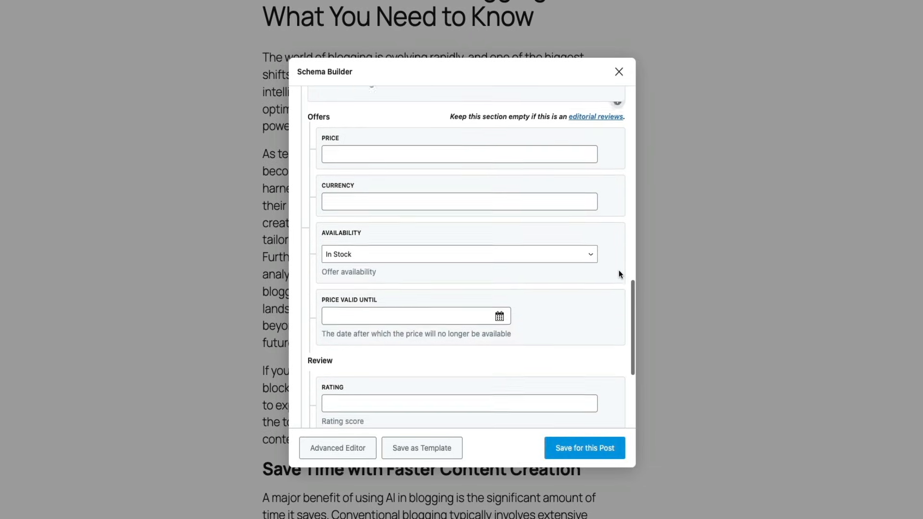
pyautogui.scroll(-4, 618, 274)
pyautogui.scroll(1, 618, 275)
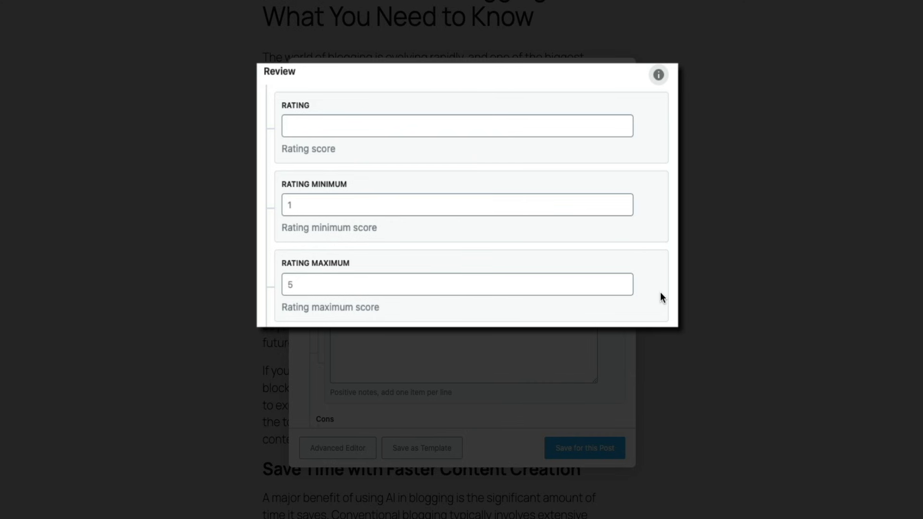
pyautogui.scroll(-2, 620, 330)
pyautogui.scroll(-2, 619, 330)
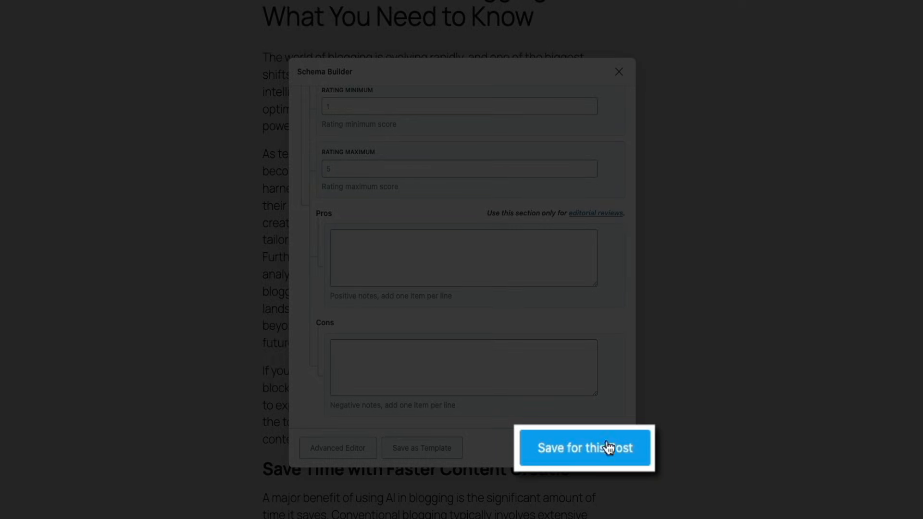
pyautogui.click(582, 462)
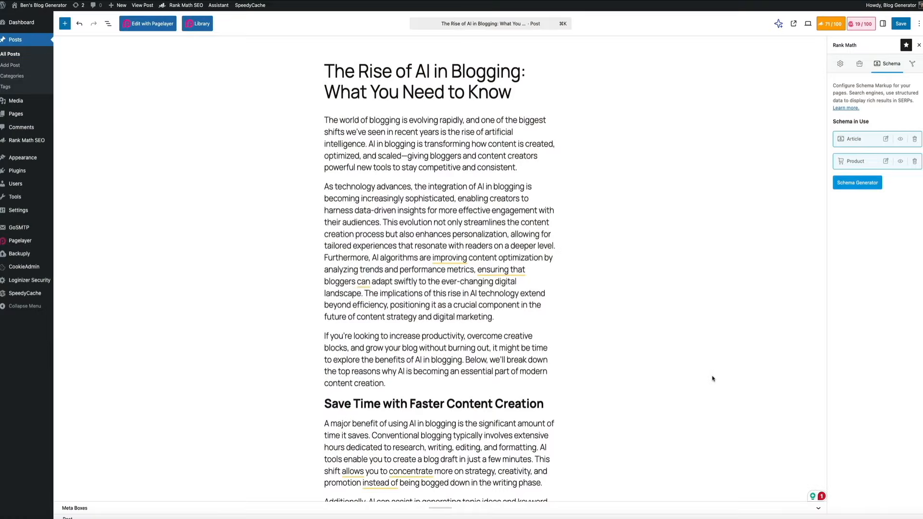
# Insert a "FAQ by Rank Math" block beneath the heading "Frequently Asked Questions About AI in Blogging" at the post's end
pyautogui.scroll(-12, 713, 379)
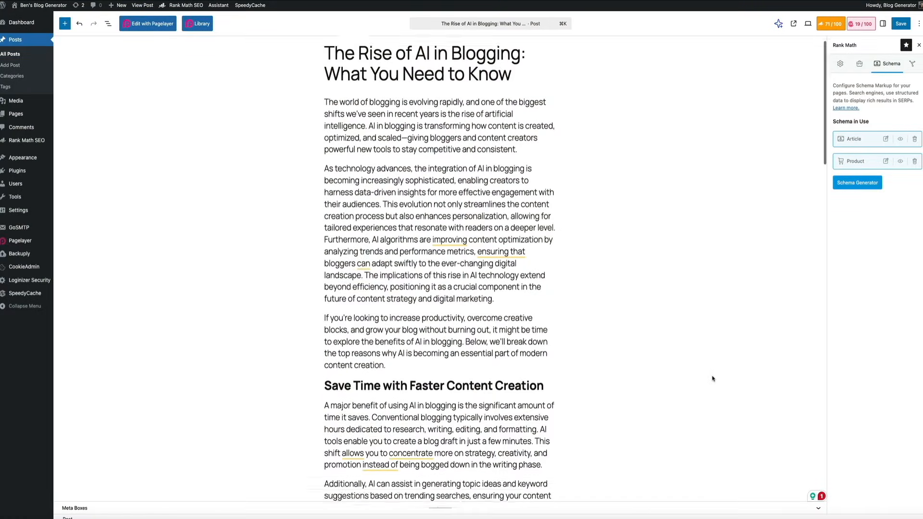
pyautogui.scroll(-12, 712, 378)
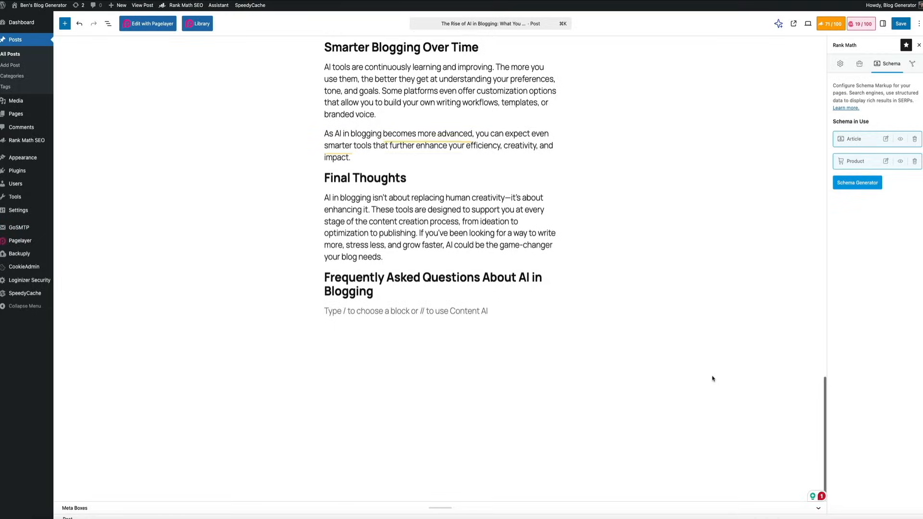
pyautogui.click(339, 315)
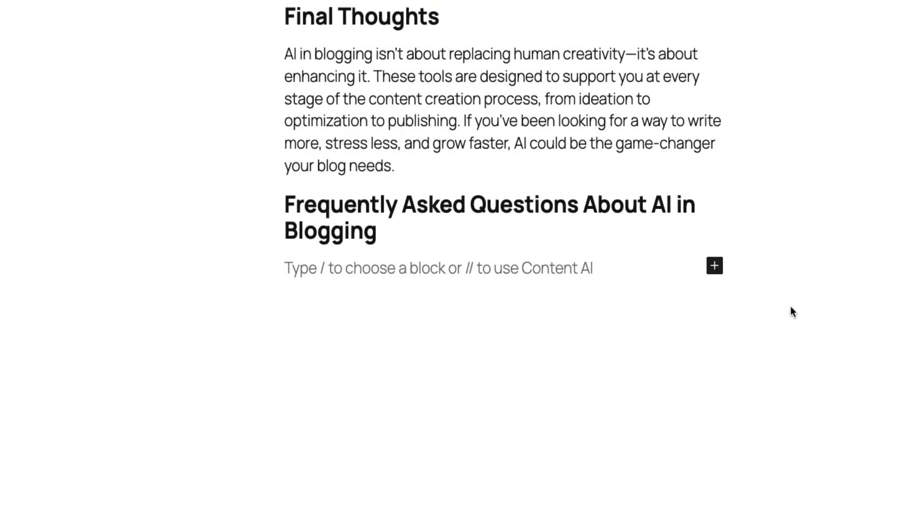
pyautogui.write('/faq')
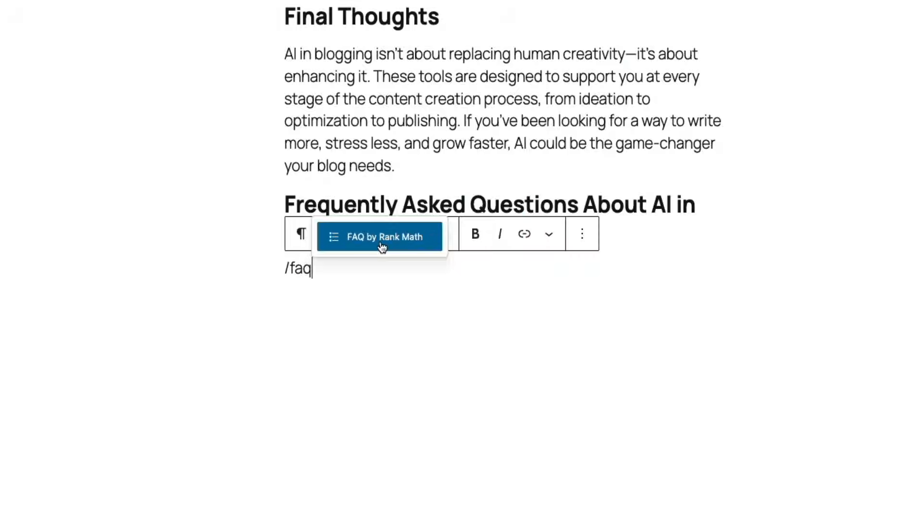
pyautogui.click(382, 247)
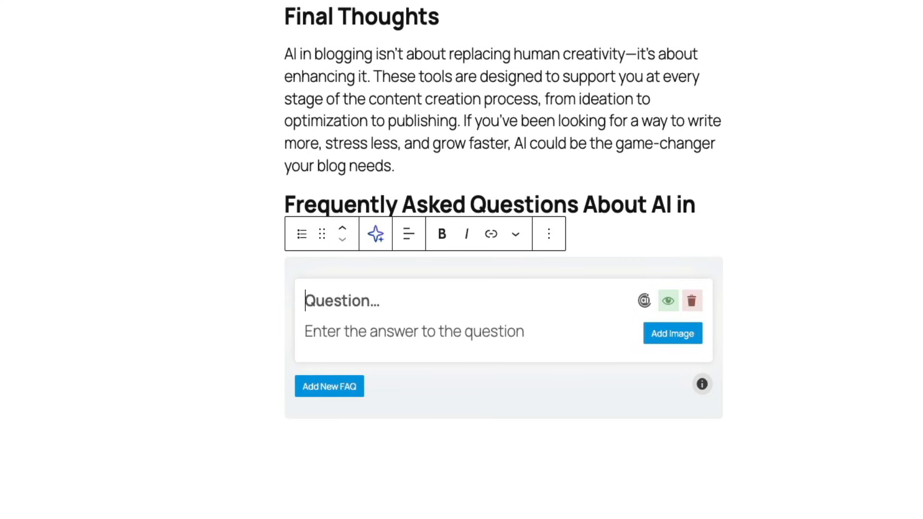
# Enter "What is AI blogging?" in bold as the first FAQ question, with the answer beginning "AI in blogging refers to using artificial intelligence tools"
pyautogui.write('What is AI blogging?')
pyautogui.moveTo(447, 268); pyautogui.dragTo(304, 268)
pyautogui.press('super+b')
pyautogui.click(370, 303)
pyautogui.write('AI in blogging refers to using artificial intelligence tools to assist with tasks like generating ideas, drafting content, optimizing for SEO, editing, and repurposing posts. These tools help bloggers work more efficiently while maintaining quality and consistency.')
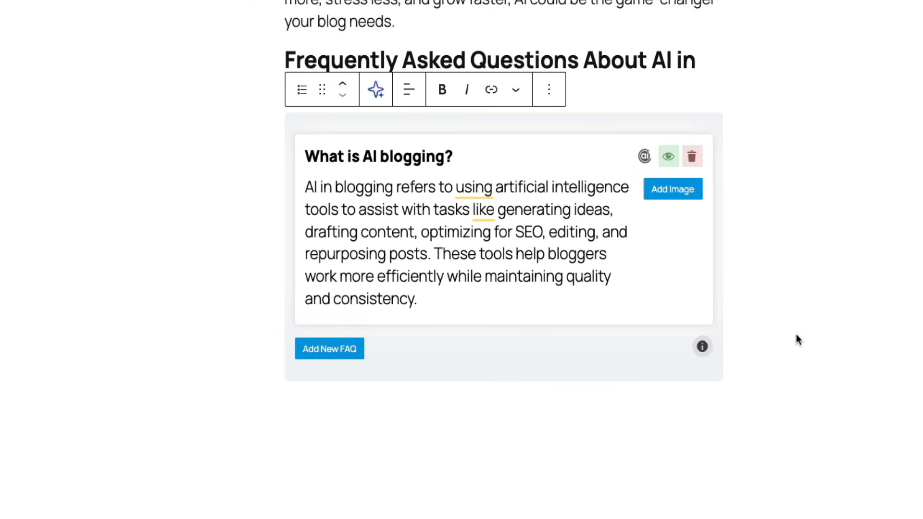
# Add a second FAQ with the bold question "Is AI blogging worth it?" and fill in its prepared answer
pyautogui.click(336, 350)
pyautogui.write('Is AI blogging worth it')
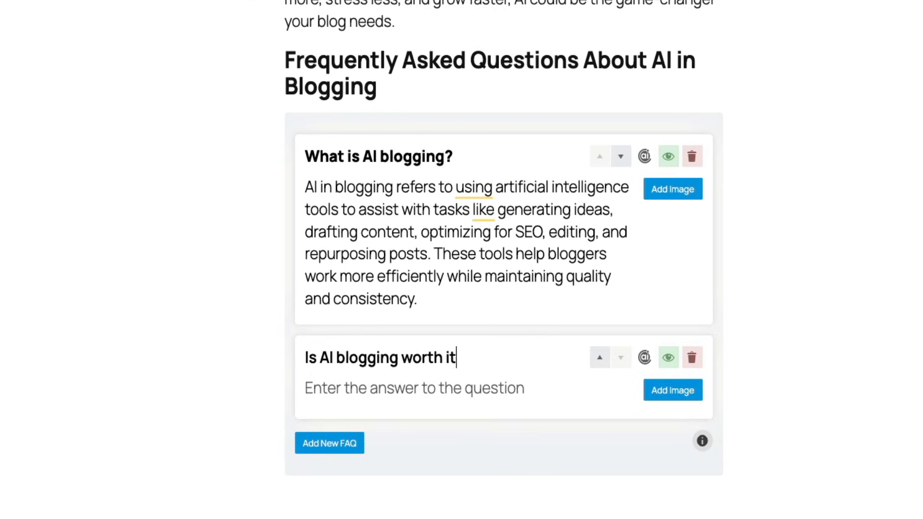
pyautogui.write('?')
pyautogui.moveTo(477, 356); pyautogui.dragTo(305, 357)
pyautogui.press('super+b')
pyautogui.click(376, 388)
pyautogui.write('For many bloggers, yes. AI saves time, reduces burnout, improves consistency, and helps scale content production. When used thoughtfully, it can be a powerful addition to your blogging toolkit.')
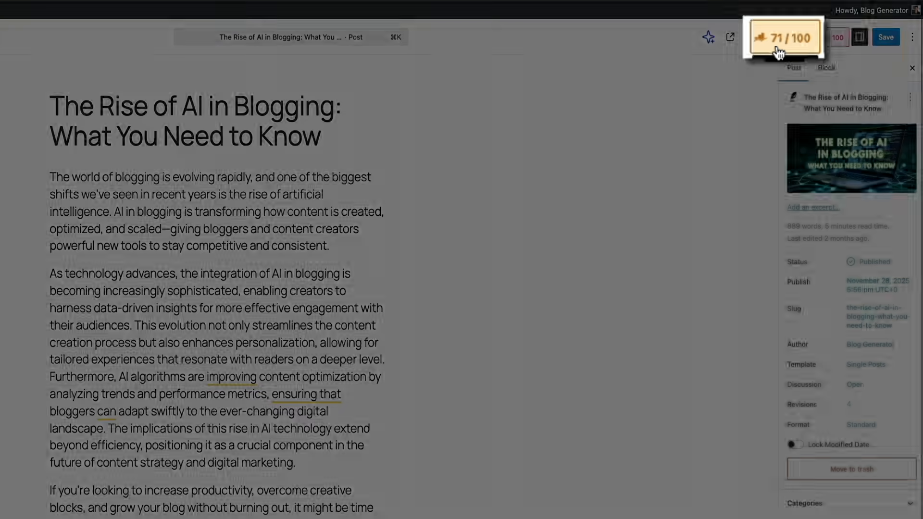
# Start a FAQ schema with one question group for the post, and open the Schema Generator's import options
pyautogui.click(781, 43)
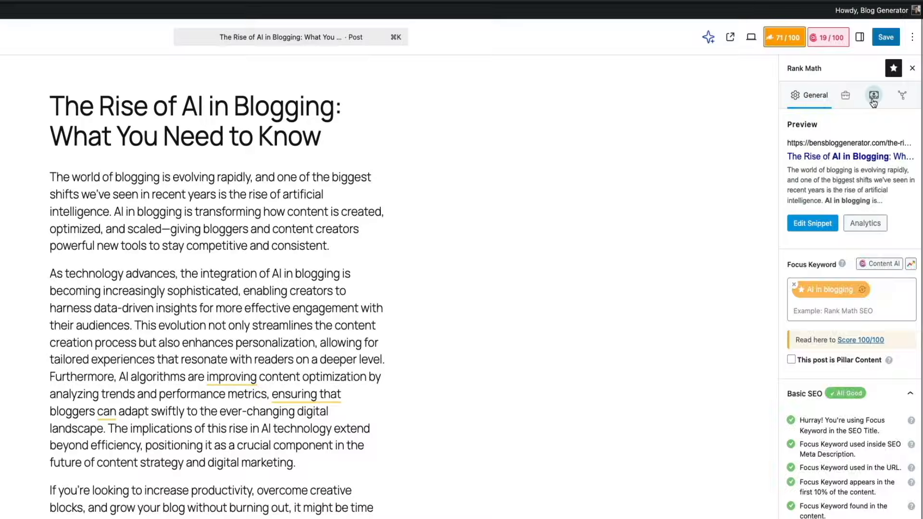
pyautogui.click(872, 100)
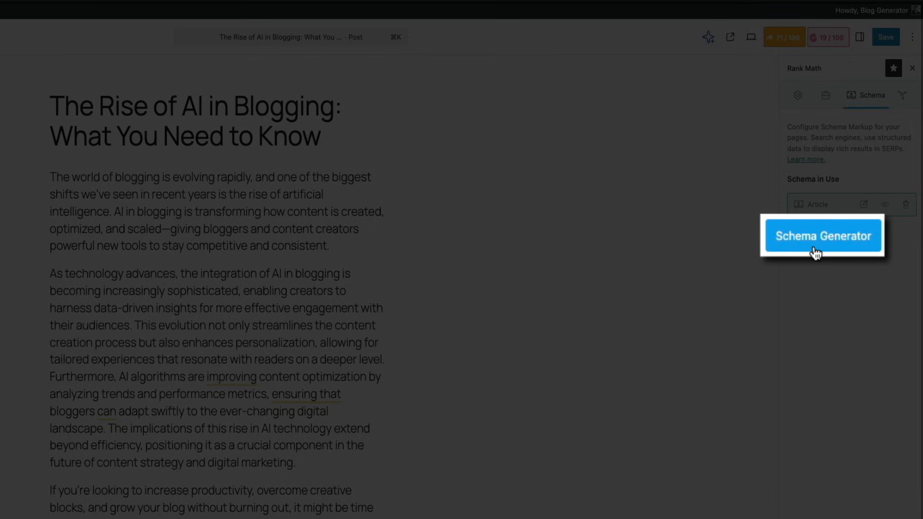
pyautogui.click(815, 251)
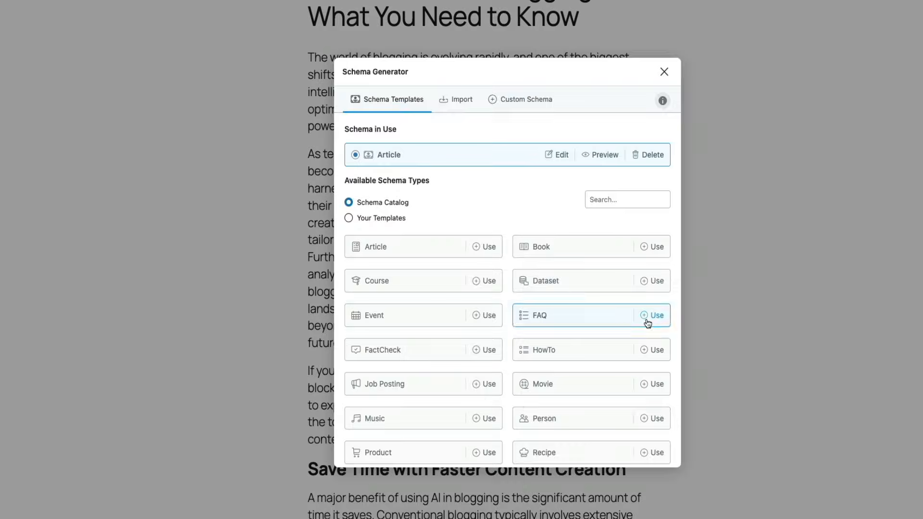
pyautogui.click(654, 317)
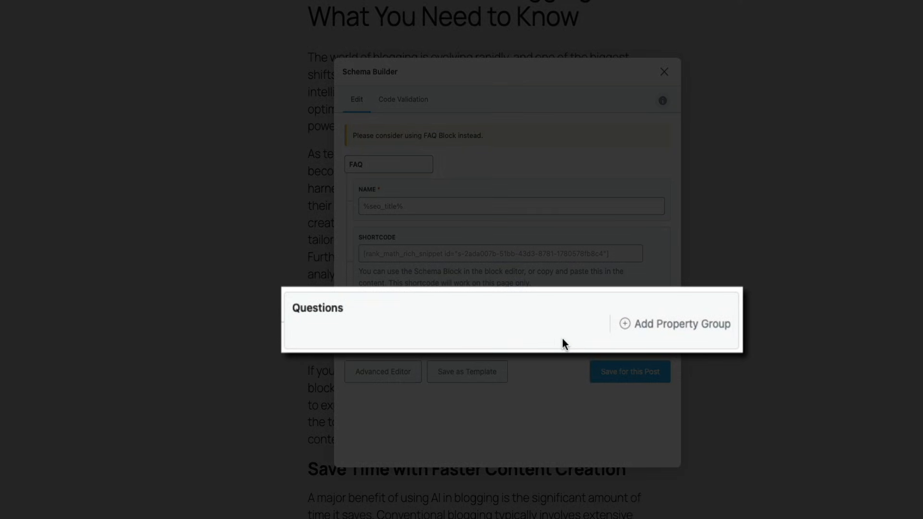
pyautogui.click(657, 331)
pyautogui.scroll(-4, 548, 326)
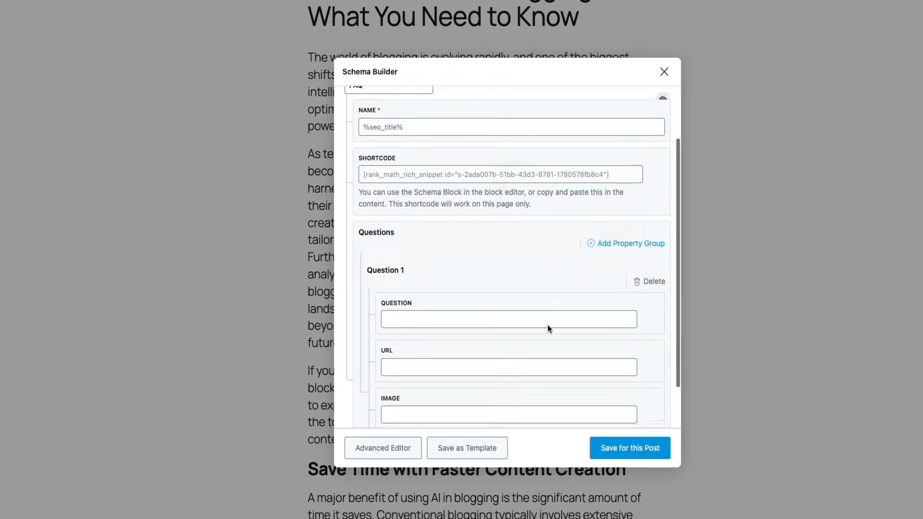
pyautogui.scroll(-1, 548, 327)
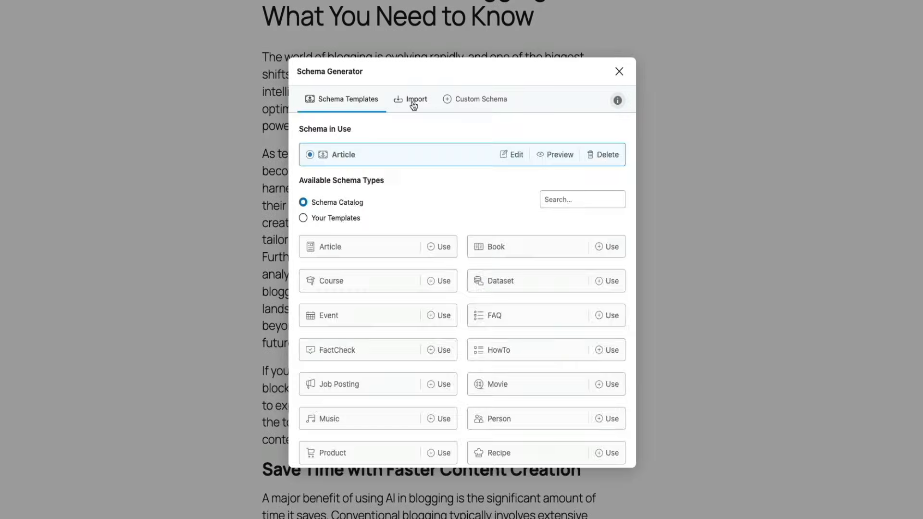
pyautogui.click(413, 104)
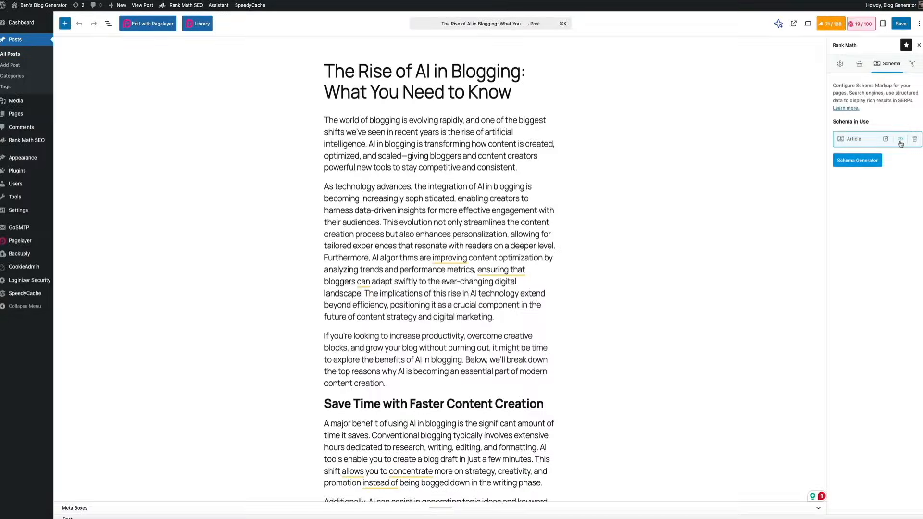
# Preview the post's Article schema code and test it in Google's Rich Results Test
pyautogui.click(871, 283)
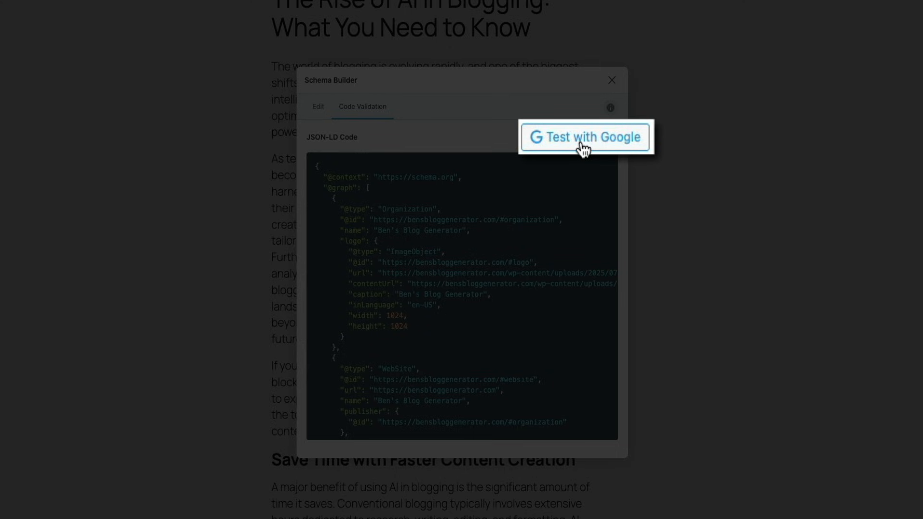
pyautogui.click(583, 139)
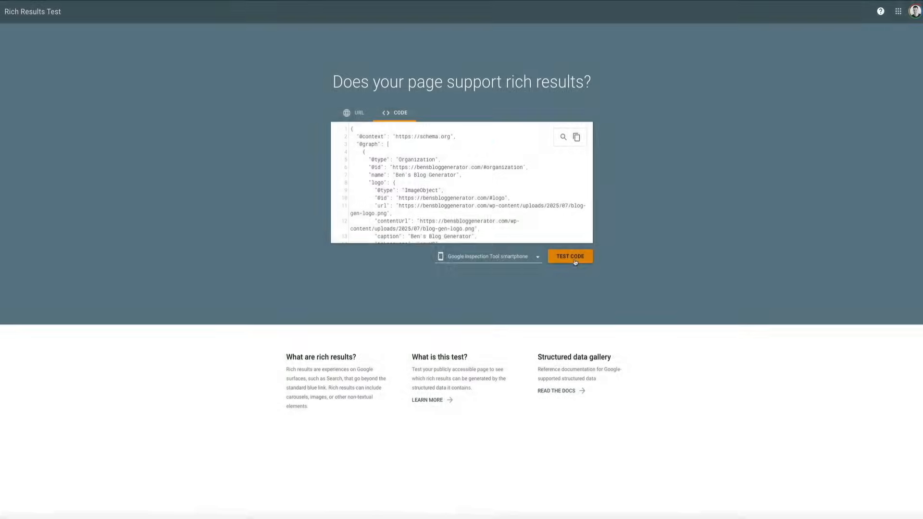
pyautogui.click(574, 260)
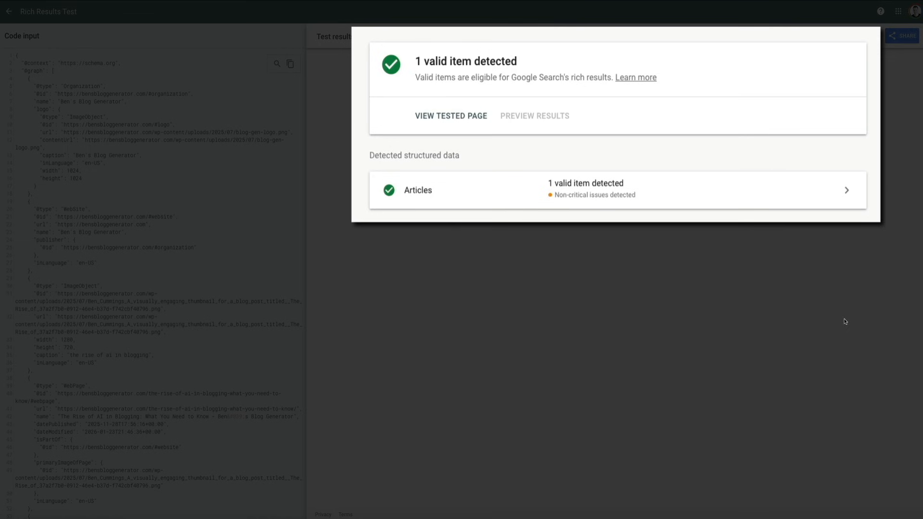
# Examine the detected Articles item in the test results, expanding the post's entry to read through its structured data fields
pyautogui.click(847, 197)
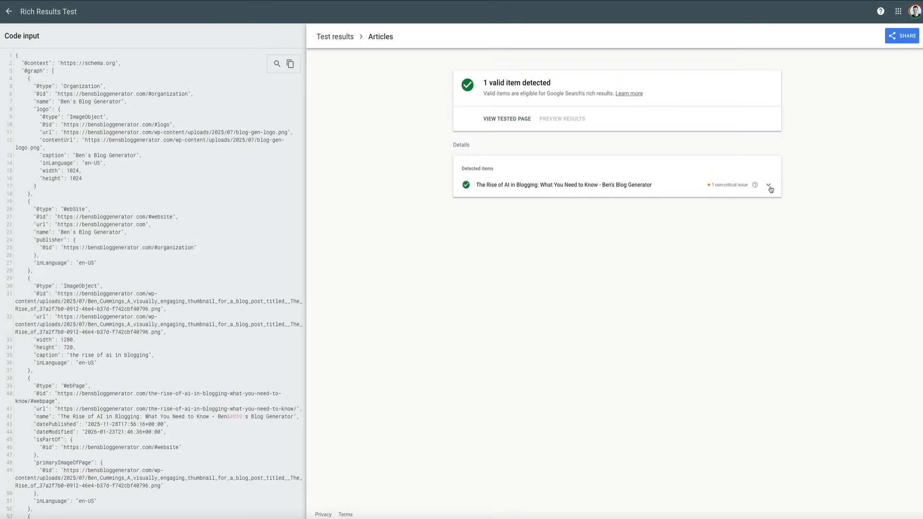
pyautogui.click(769, 187)
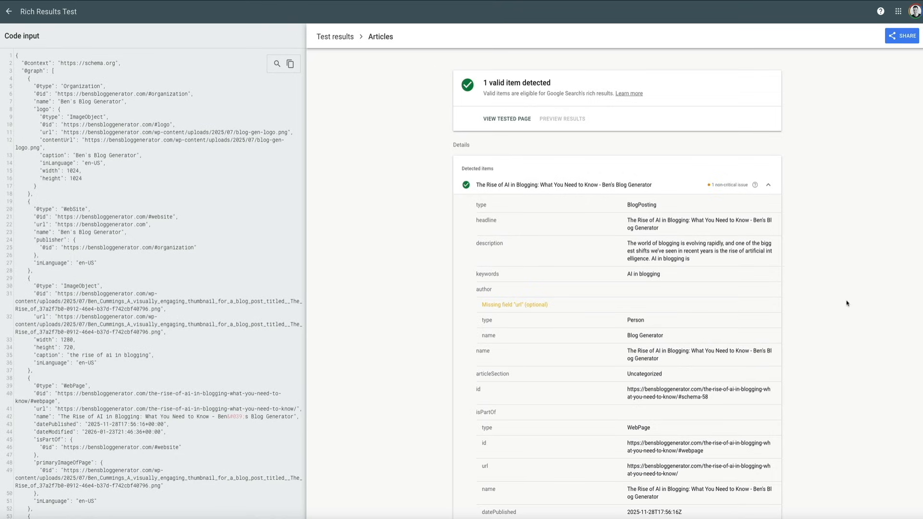
pyautogui.scroll(-1, 847, 301)
pyautogui.scroll(-5, 846, 302)
pyautogui.scroll(-4, 846, 303)
pyautogui.scroll(-7, 847, 302)
pyautogui.scroll(-4, 846, 303)
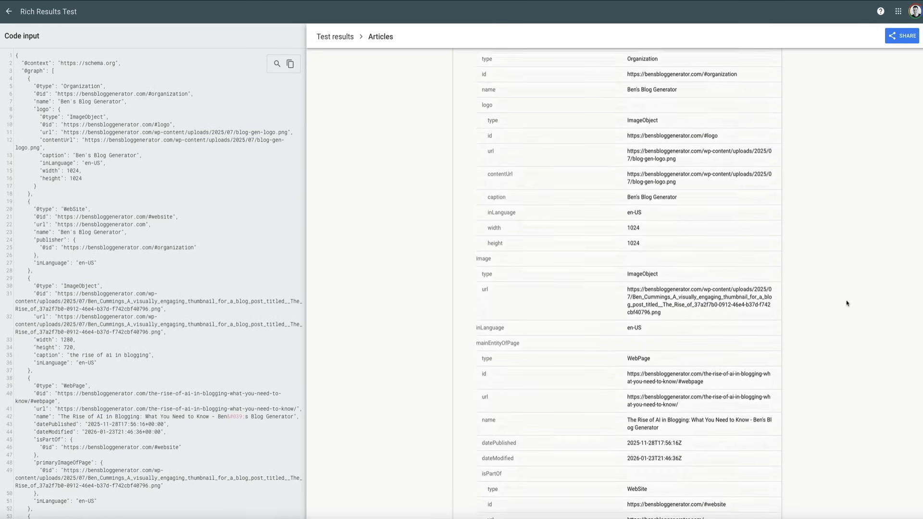
pyautogui.scroll(-3, 846, 303)
pyautogui.scroll(-2, 846, 302)
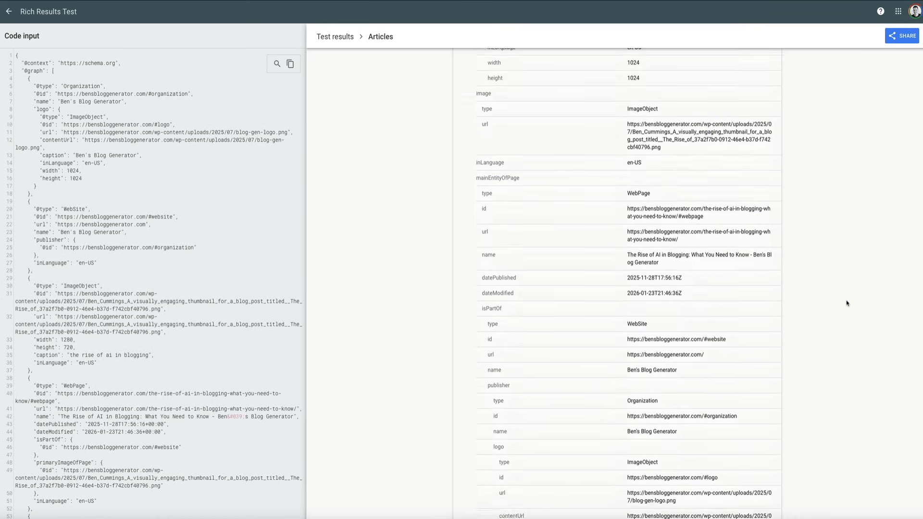
pyautogui.scroll(-7, 846, 303)
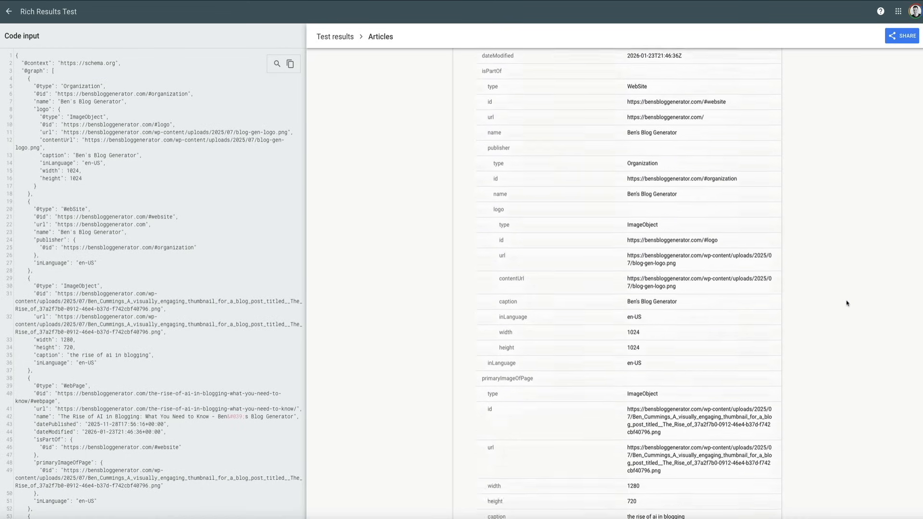